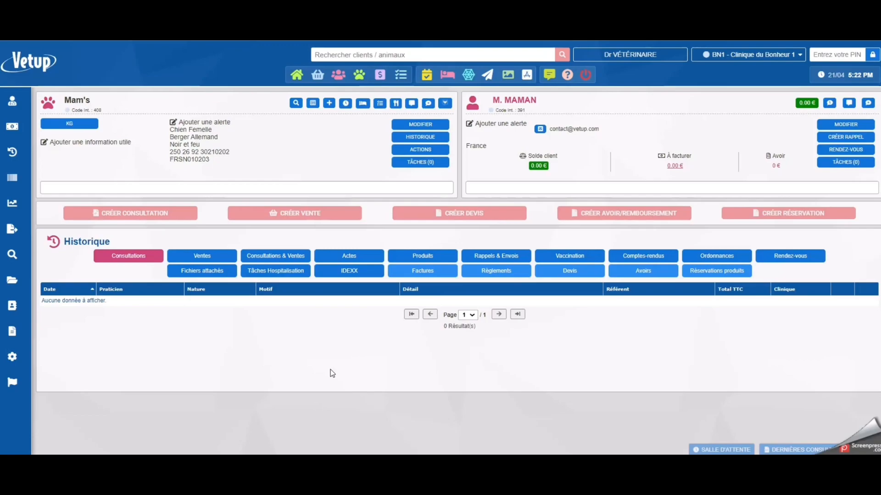
Step: Create a consultation for Mam's and attach the file Radio Mam's.jpg to it under the Radiographies category
left_click(164, 217)
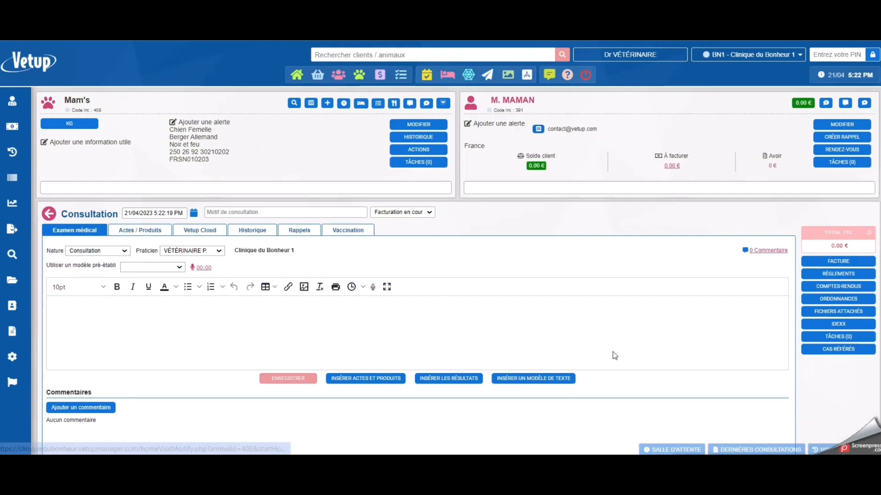
left_click(841, 313)
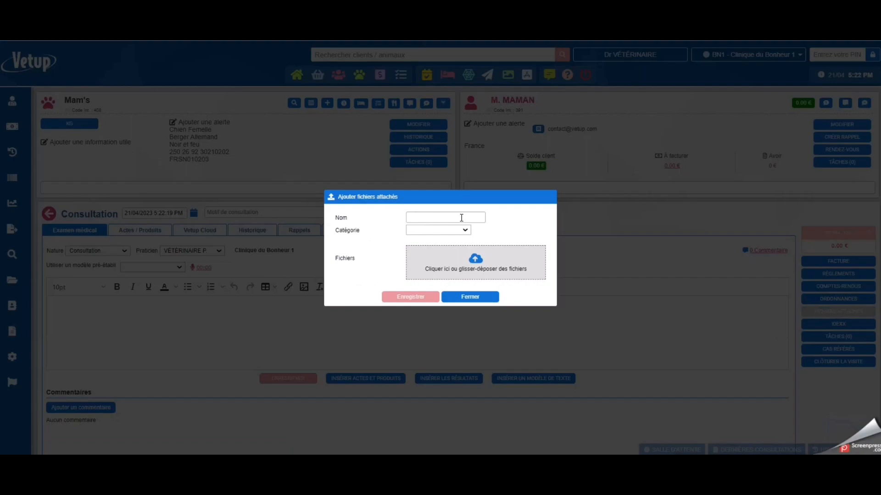
left_click(429, 231)
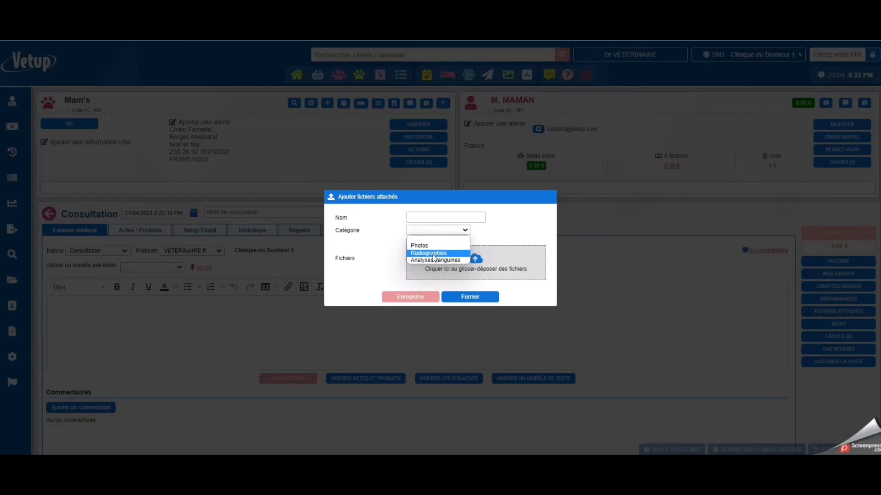
left_click(431, 254)
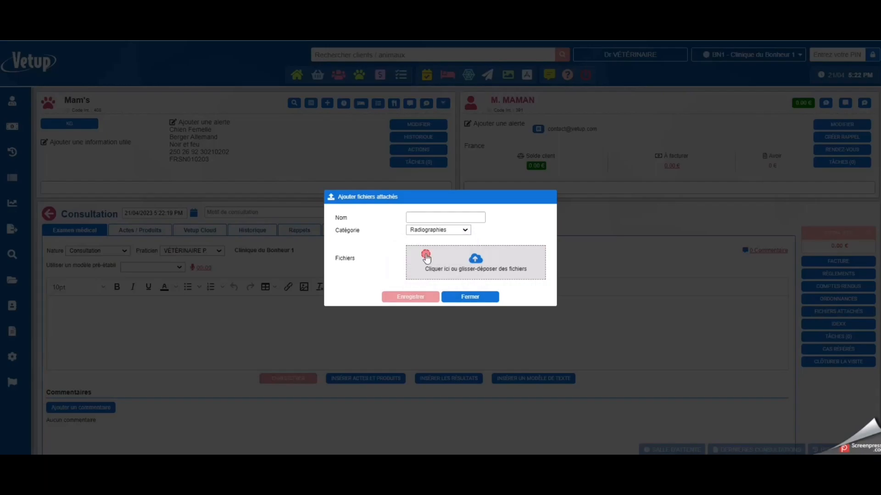
left_click(423, 273)
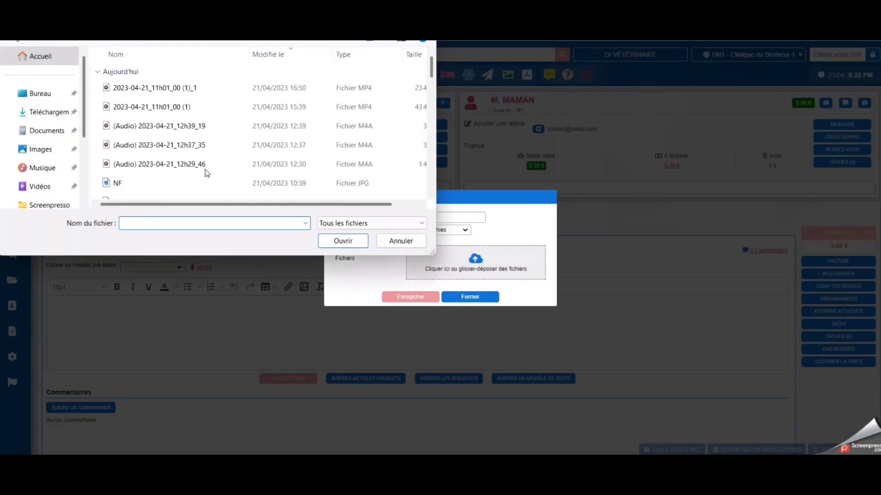
scroll(184, 151, "down", 2)
left_click(123, 159)
left_click(343, 241)
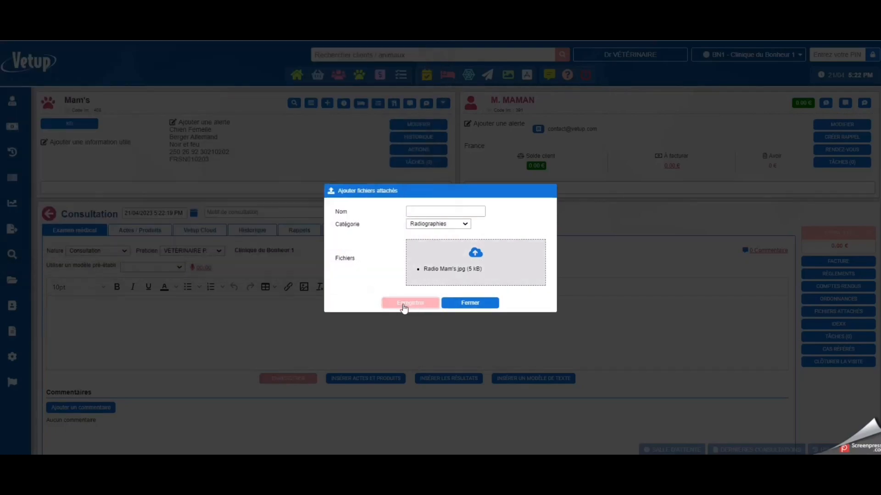
left_click(403, 307)
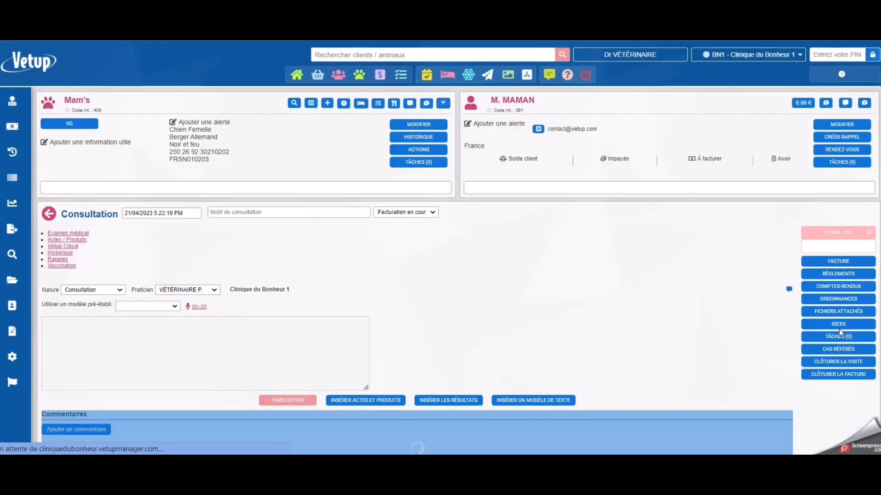
Step: Add NF.jpg to the visit's attached files under the Analyses sanguines category
left_click(843, 312)
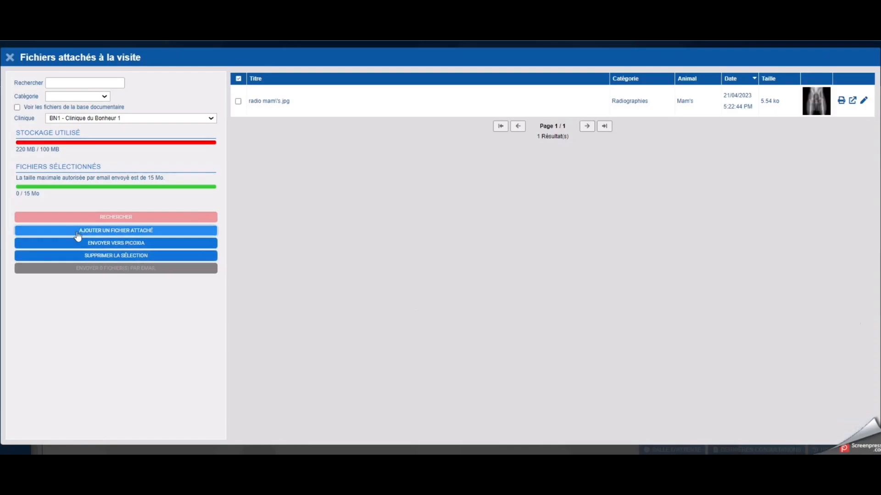
left_click(145, 230)
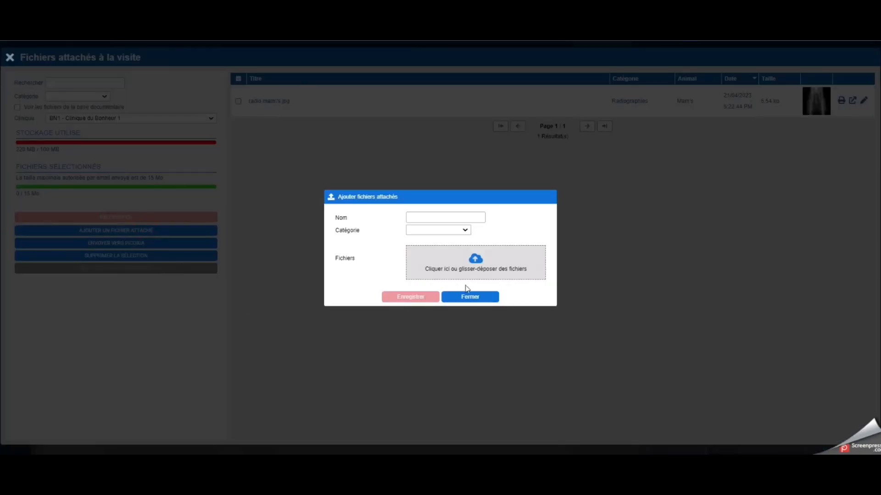
left_click(428, 231)
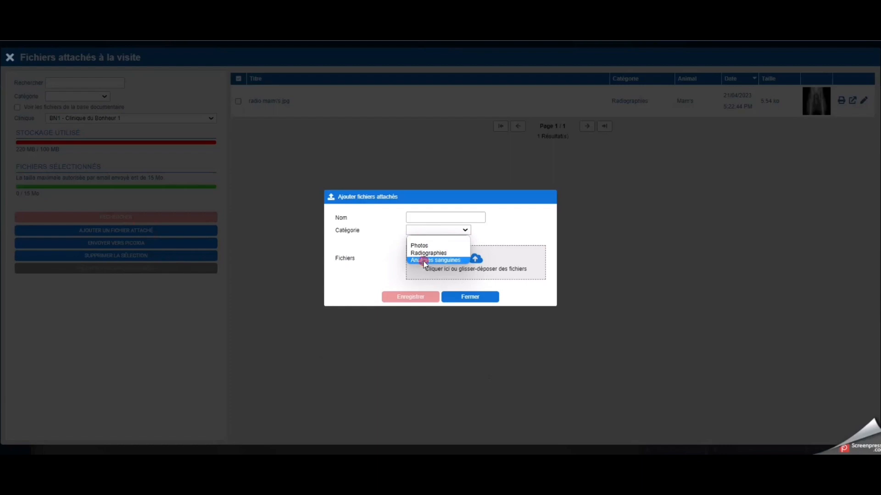
left_click(423, 260)
left_click(472, 262)
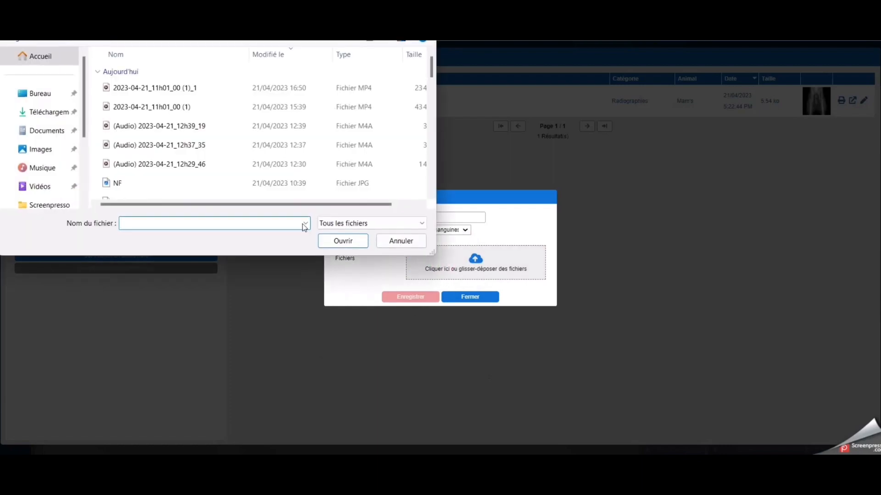
left_click(144, 184)
left_click(343, 240)
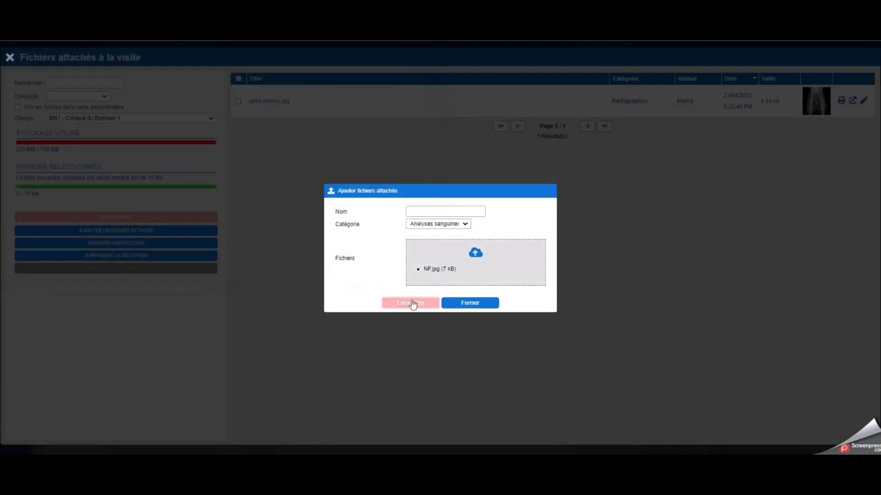
left_click(412, 304)
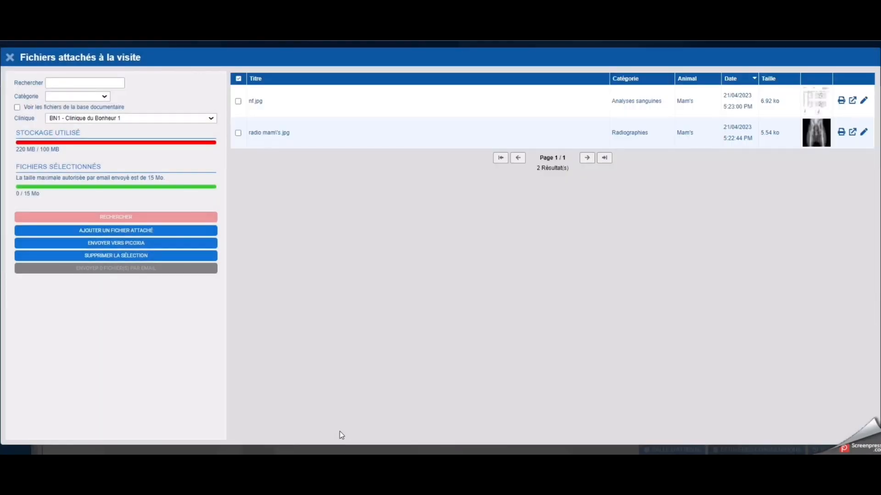
left_click(124, 232)
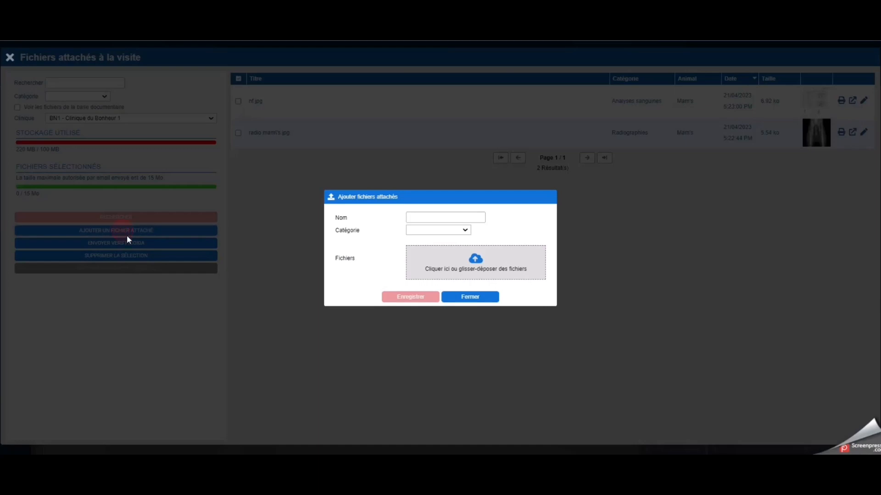
left_click(439, 273)
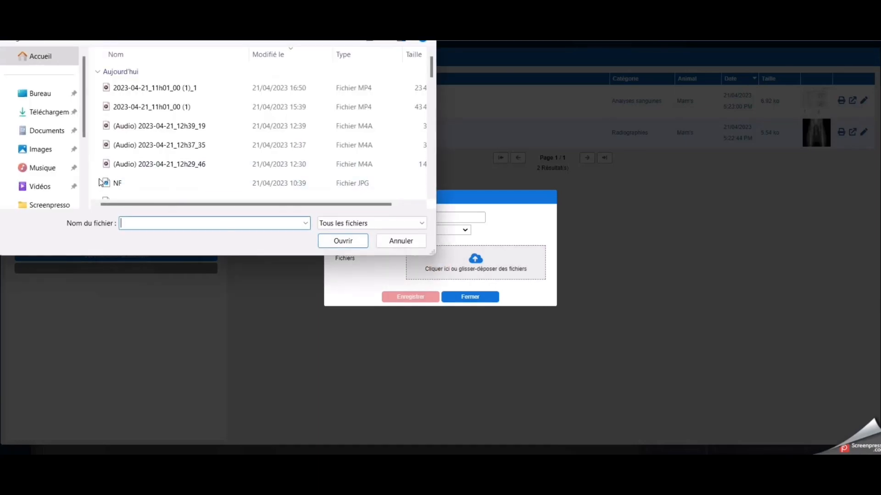
scroll(102, 182, "down", 3)
left_click_drag(98, 82, 123, 113)
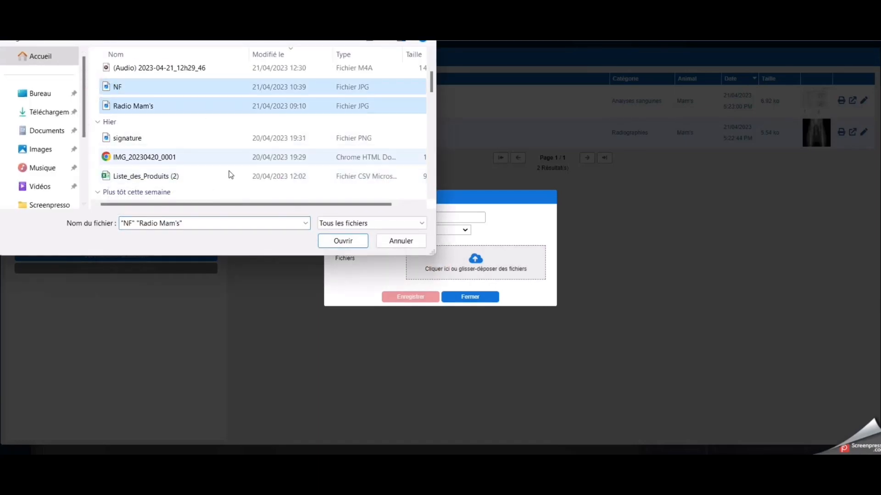
left_click(343, 241)
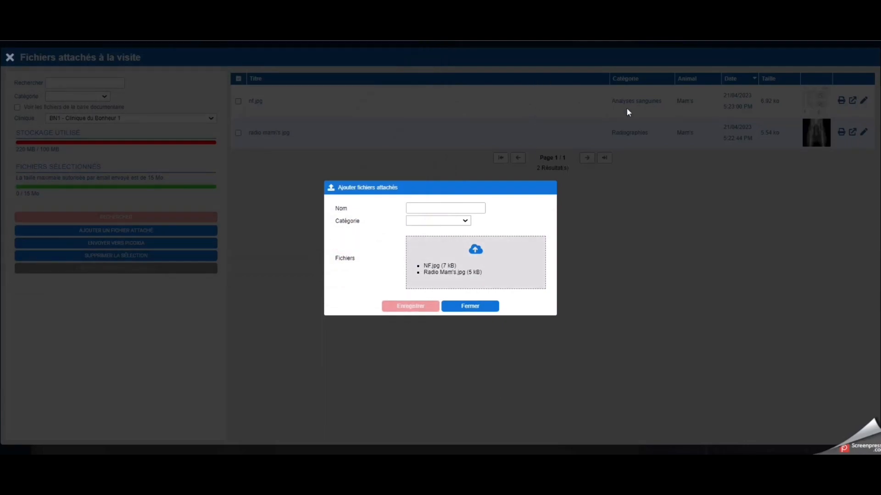
left_click(489, 307)
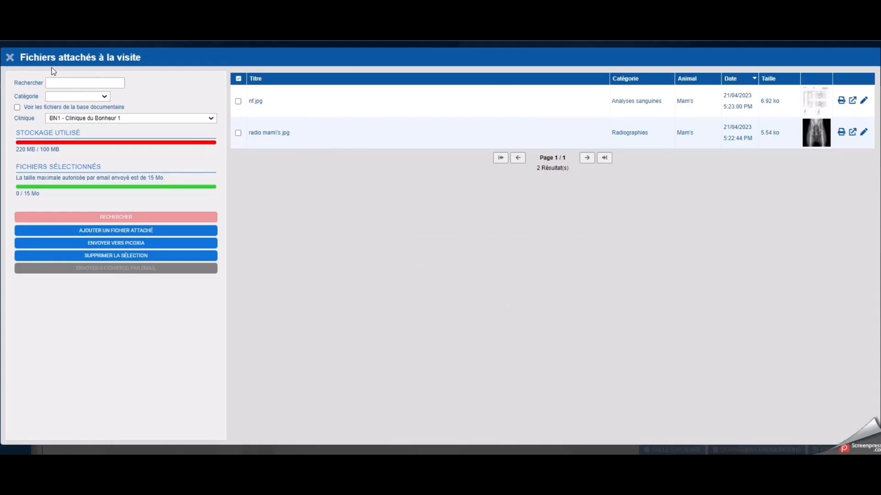
Step: Leave the attached files and save a colleague from the Confrères list as the one the case is referred by (Référée par)
left_click(10, 57)
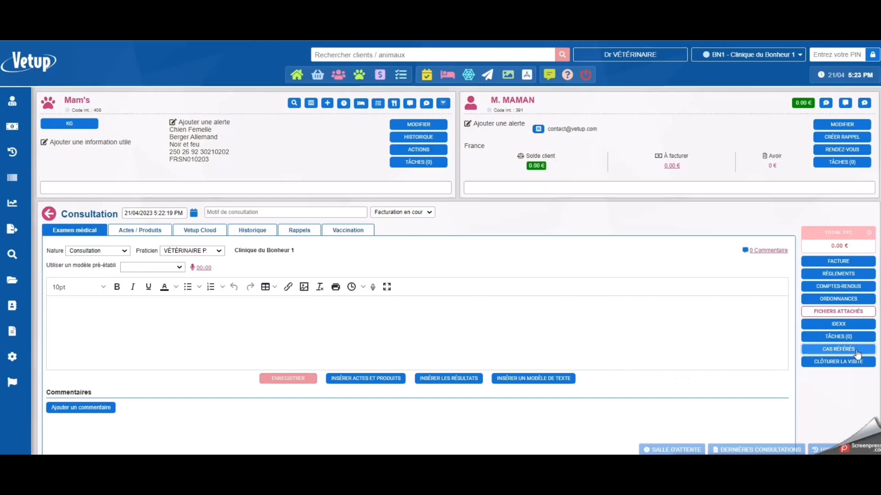
left_click(817, 352)
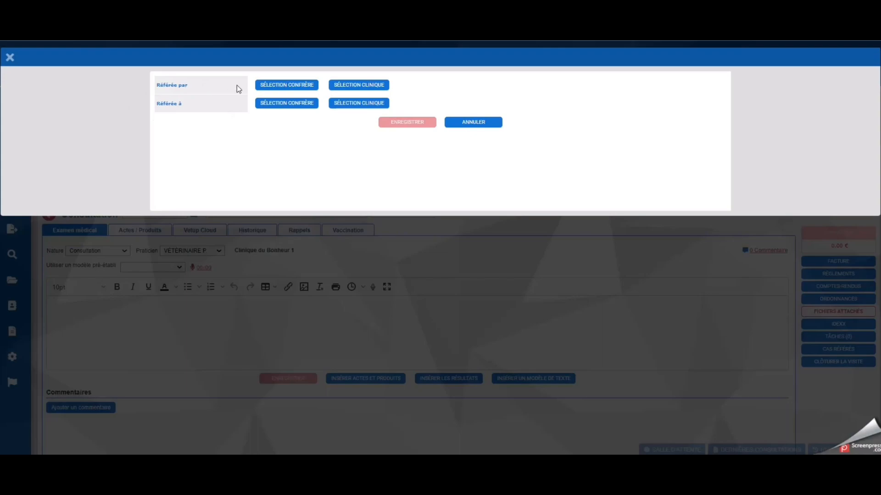
left_click(266, 85)
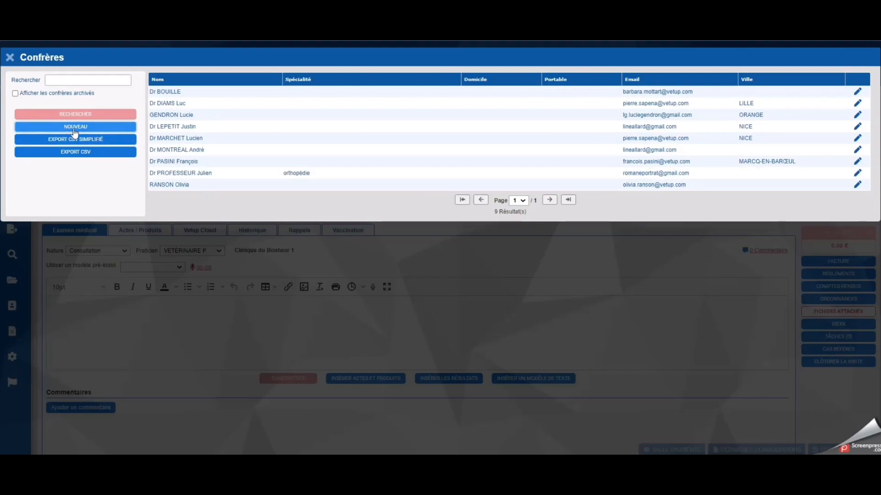
left_click(165, 127)
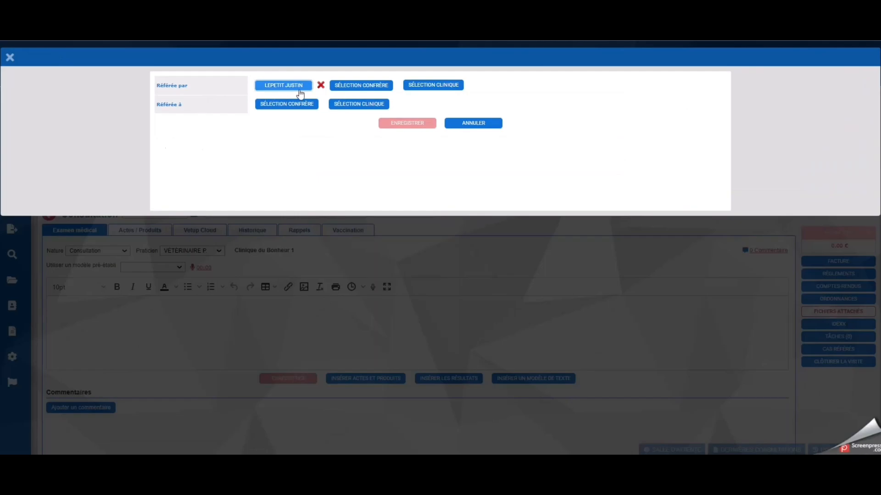
left_click(398, 126)
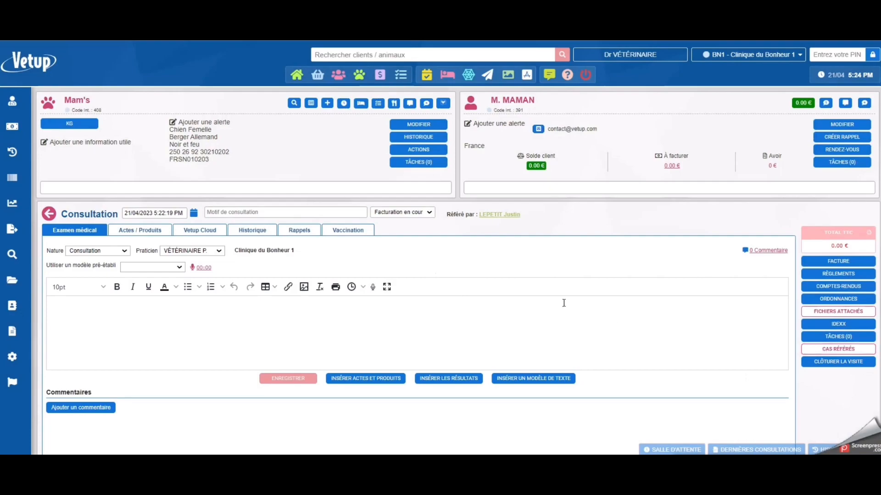
Step: Start a new email from the client's contact details in the consultation
left_click_drag(443, 215, 530, 216)
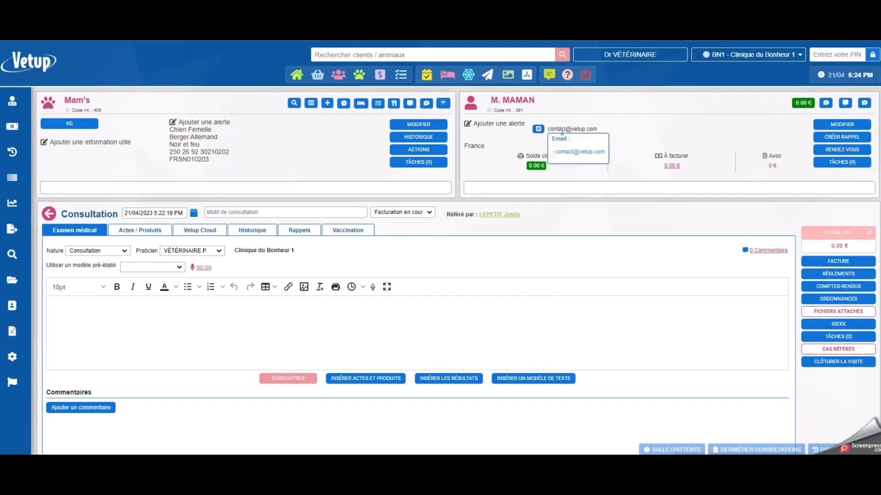
left_click(538, 129)
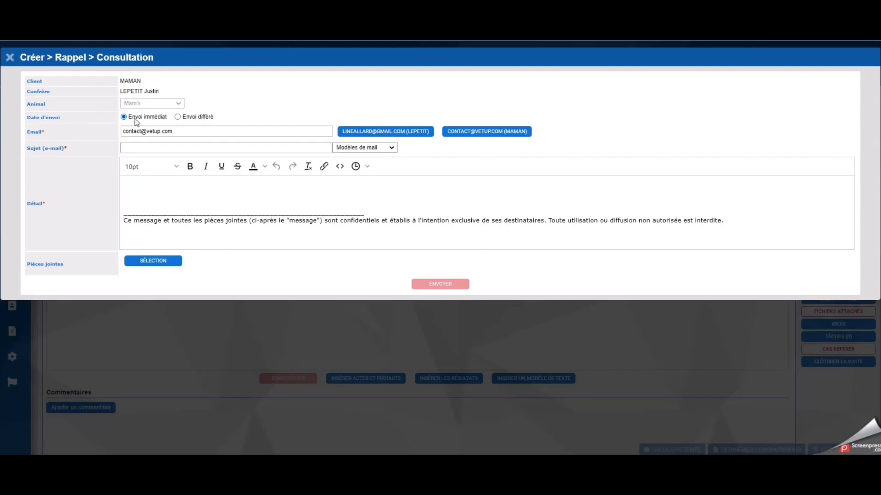
left_click(178, 117)
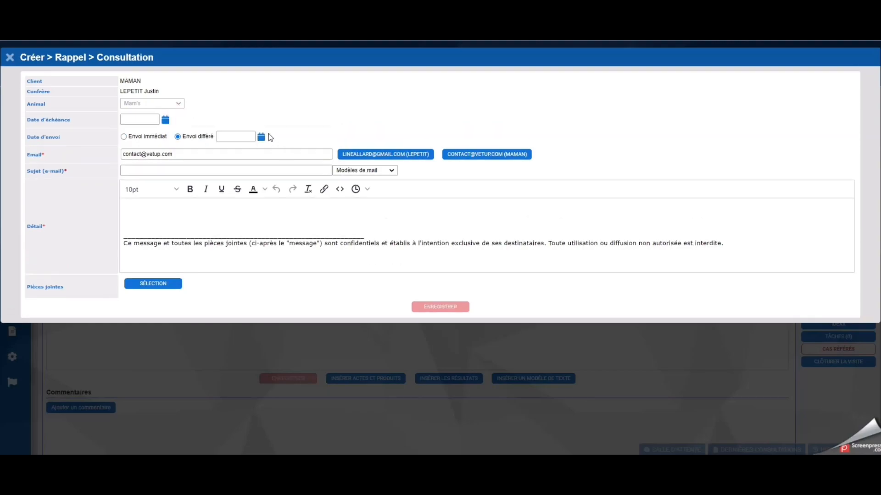
left_click(261, 137)
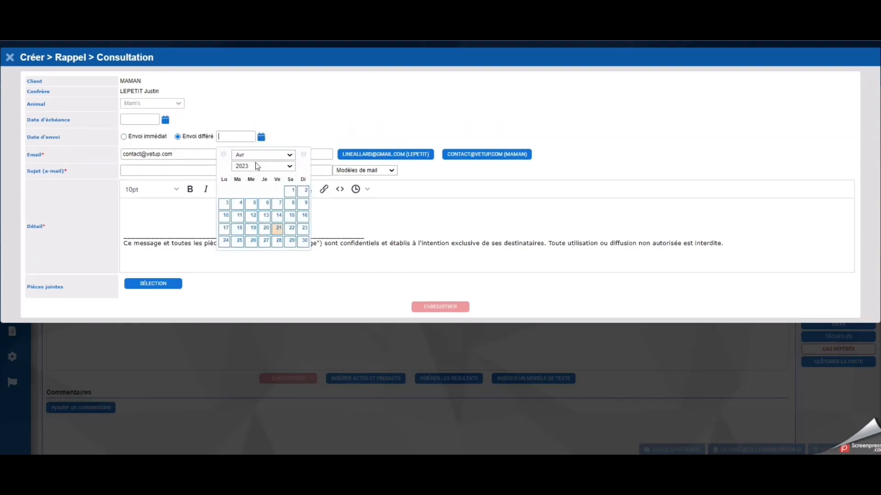
left_click(261, 136)
left_click(148, 136)
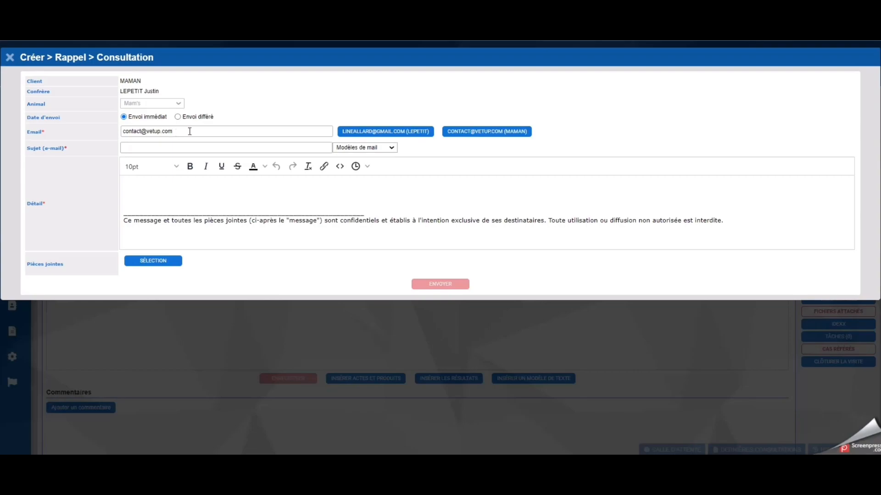
Step: Add the referring colleague's email address to the email's recipients
left_click(350, 132)
left_click(167, 192)
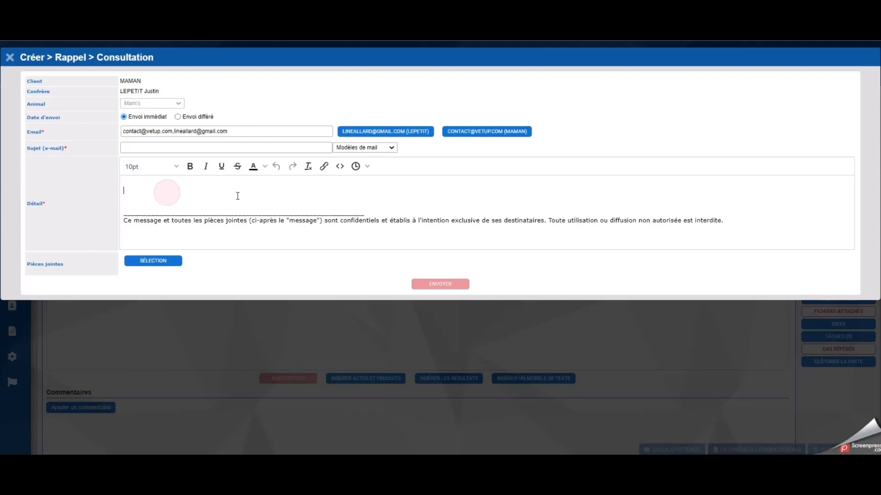
left_click(172, 149)
type("test")
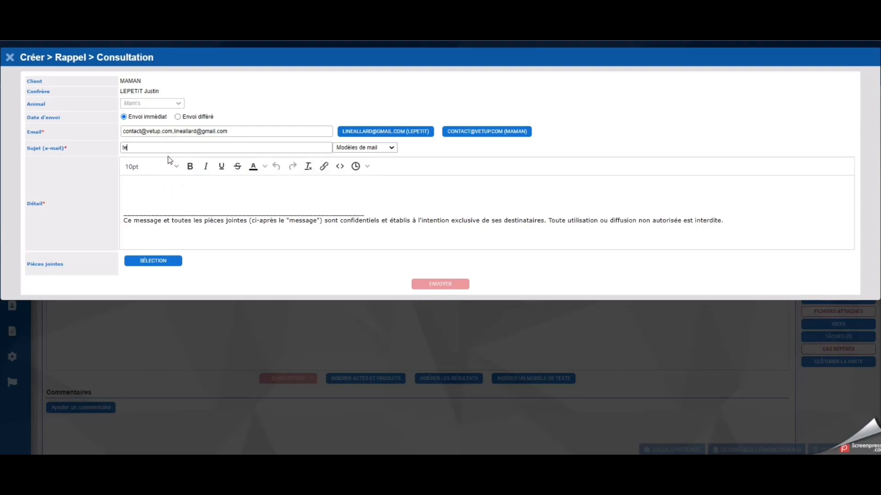
double_click(147, 148)
key("BackSpace")
Step: Fill in the email's subject and body with the "CR référent" mail template and check its merged details
left_click(363, 148)
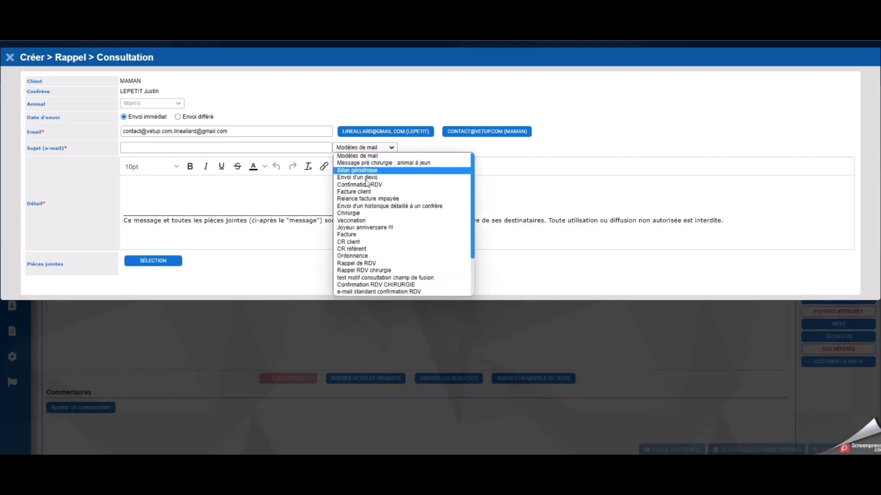
left_click(344, 249)
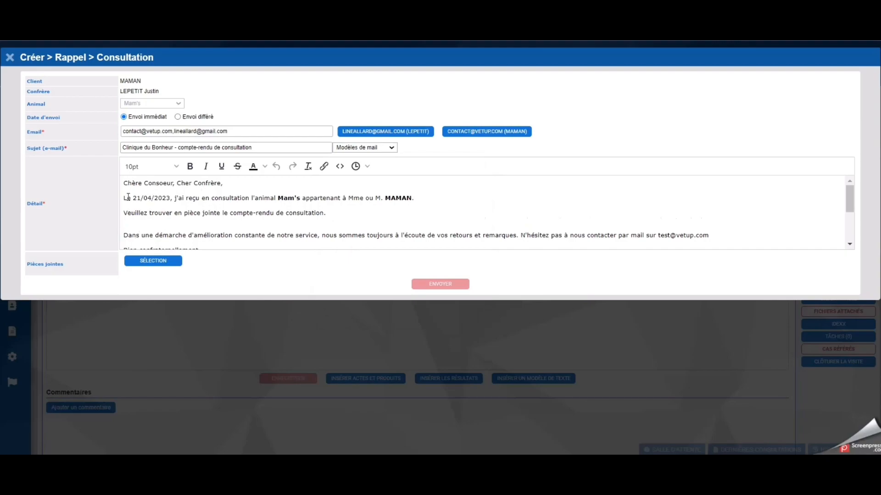
left_click_drag(124, 198, 176, 198)
left_click(178, 197)
left_click_drag(275, 197, 297, 197)
left_click_drag(384, 197, 427, 196)
left_click(428, 196)
Step: Add the visit's two files, nf.jpg and the Mam's radiograph, to the email as attachments
left_click(153, 261)
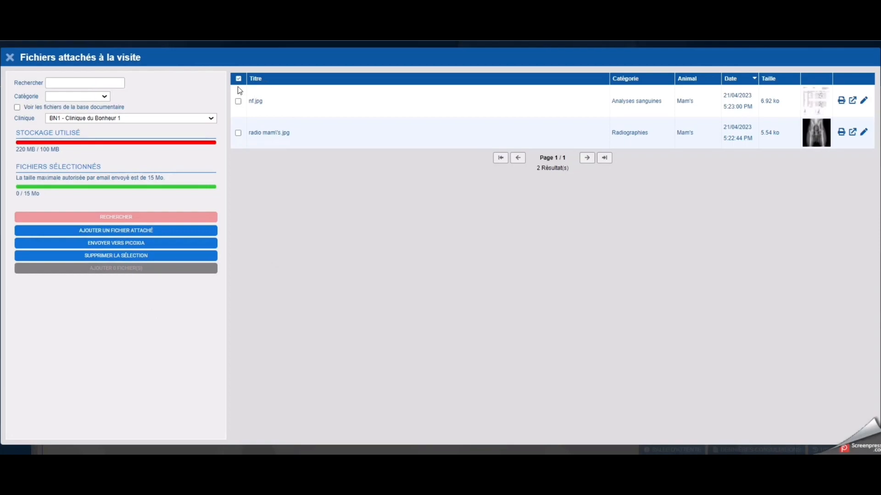
left_click(238, 101)
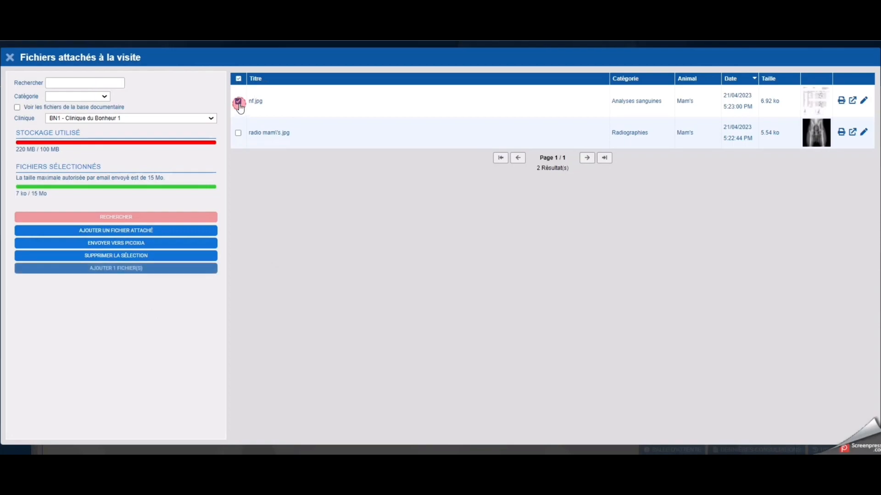
left_click(238, 133)
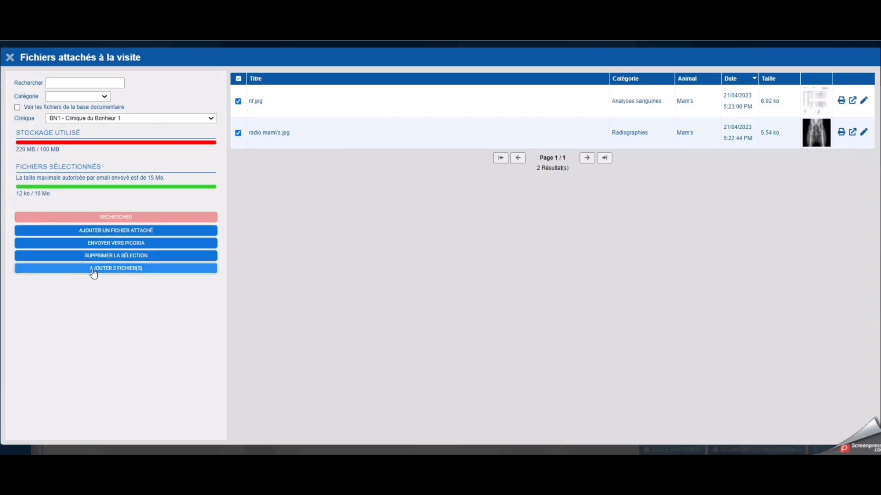
left_click(113, 270)
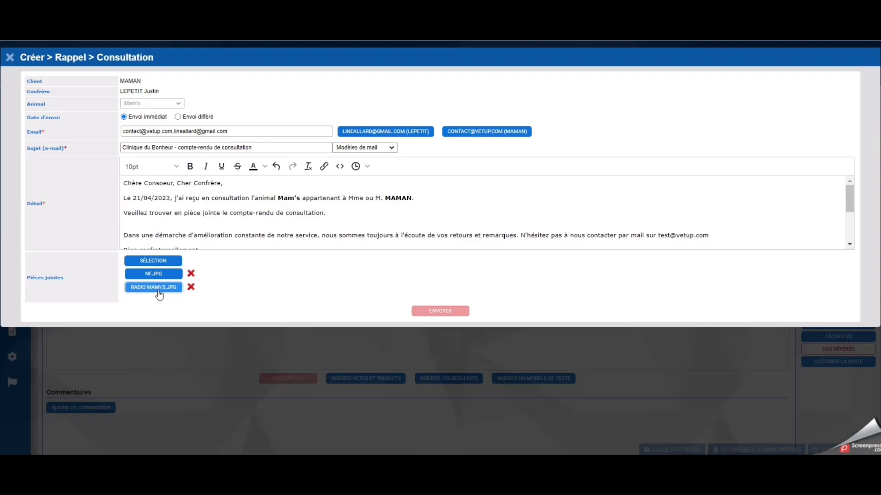
Step: Remove nf.jpg from the attachments and send the email
left_click(190, 274)
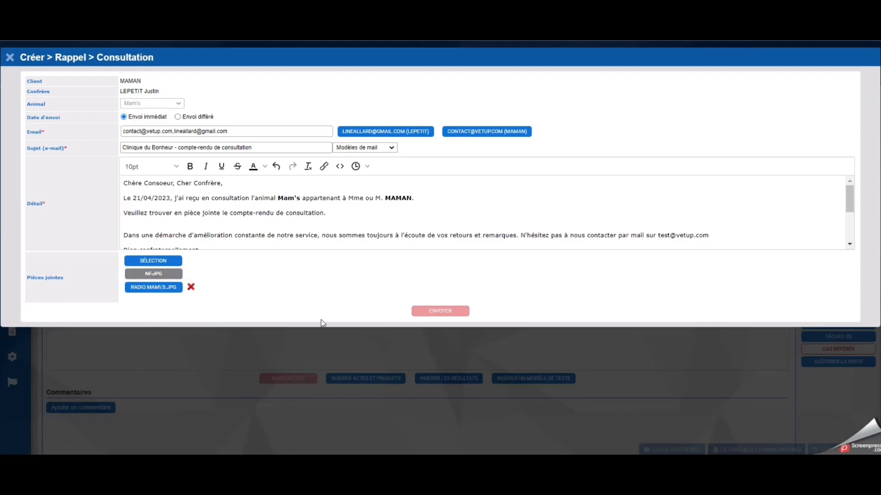
left_click(426, 311)
left_click(442, 311)
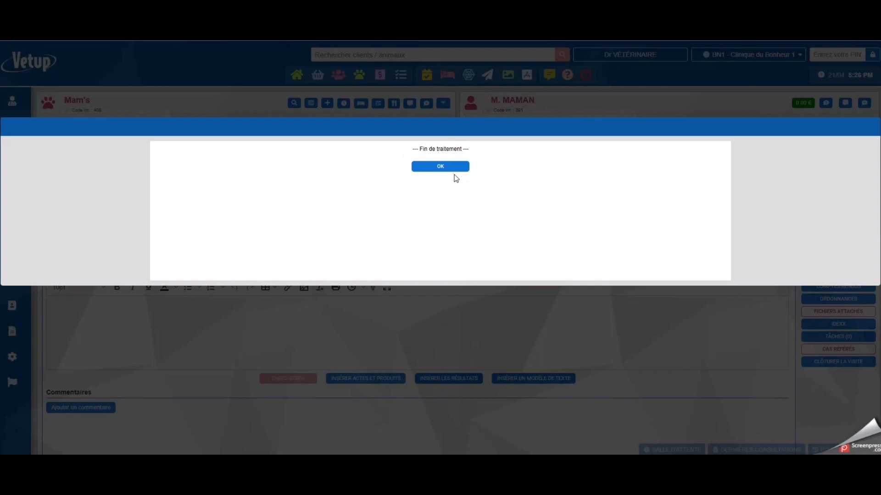
left_click(444, 167)
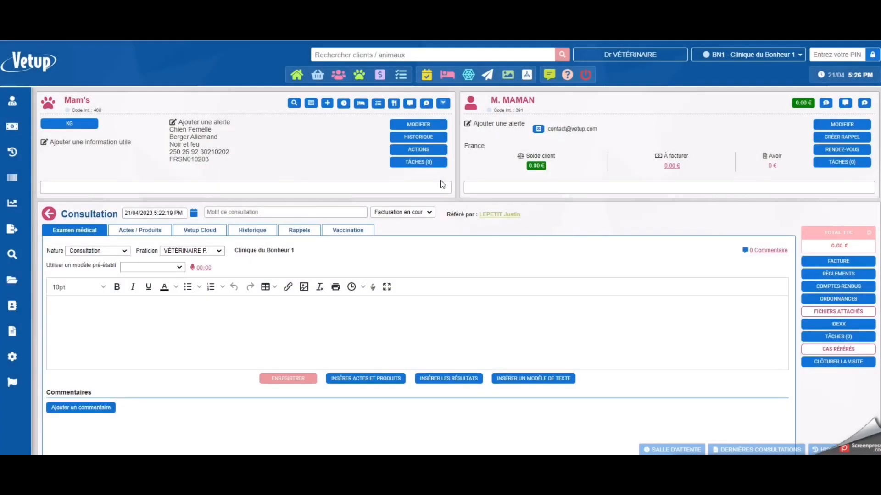